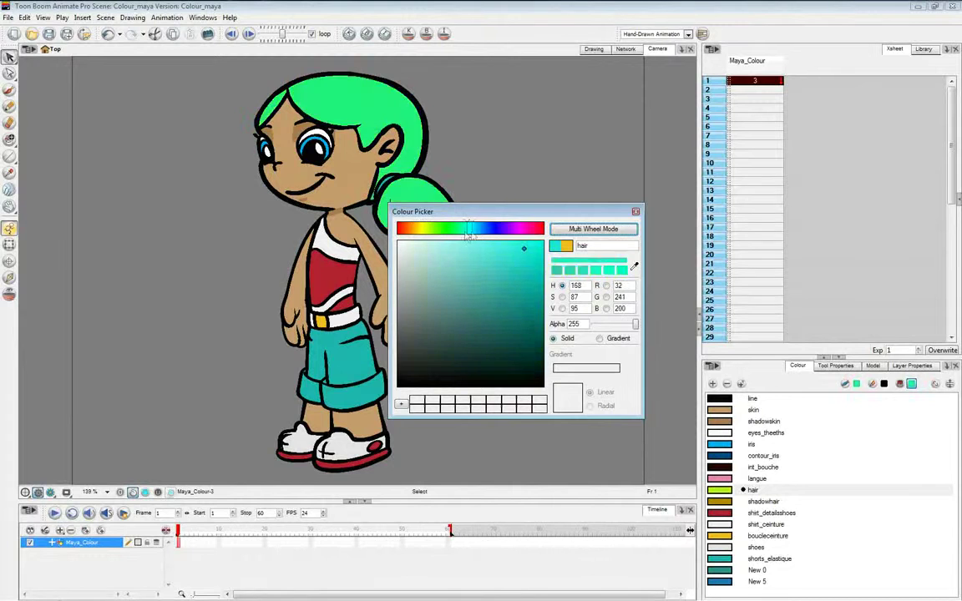
- Recolour the hair swatch to a muted pink with hue 342, saturation 62 and value 74
click(533, 266)
drag(534, 231, 541, 241)
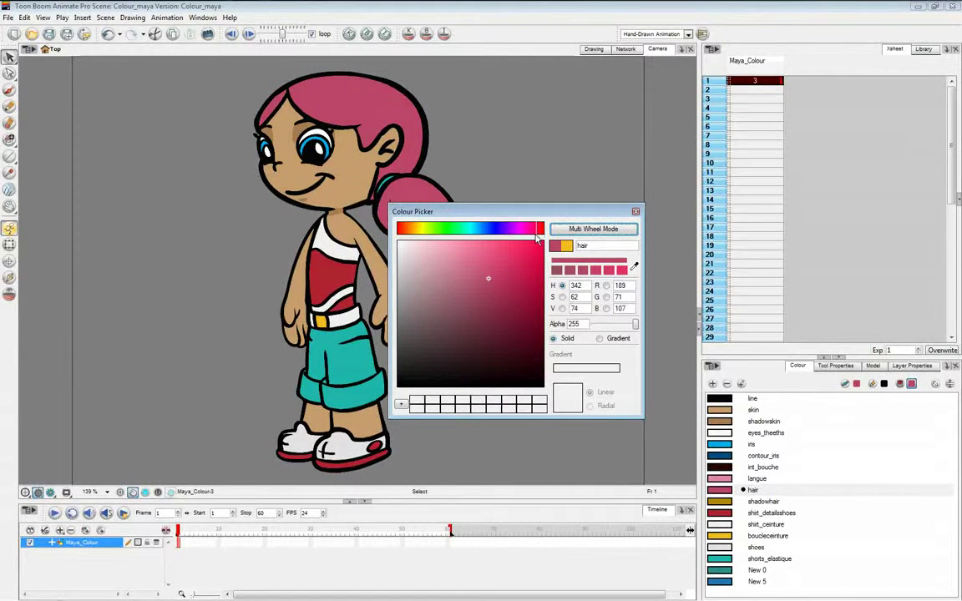
click(635, 211)
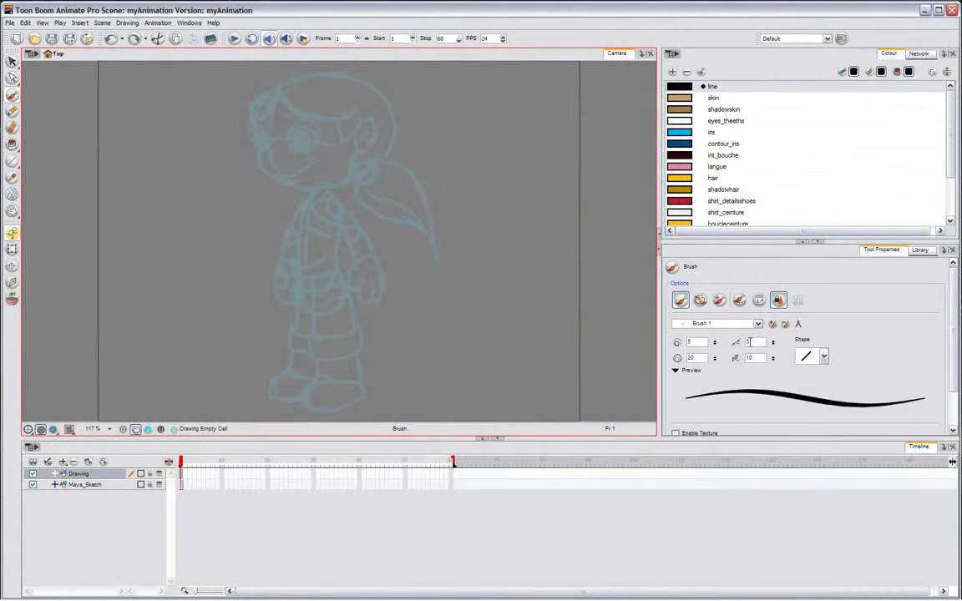
- Ink the character's hair over the sketch with the black line colour and reshape the top hair stroke using the Contour Editor
mouse_move(280, 90)
mouse_down()
mouse_move(303, 114)
mouse_move(357, 112)
mouse_up()
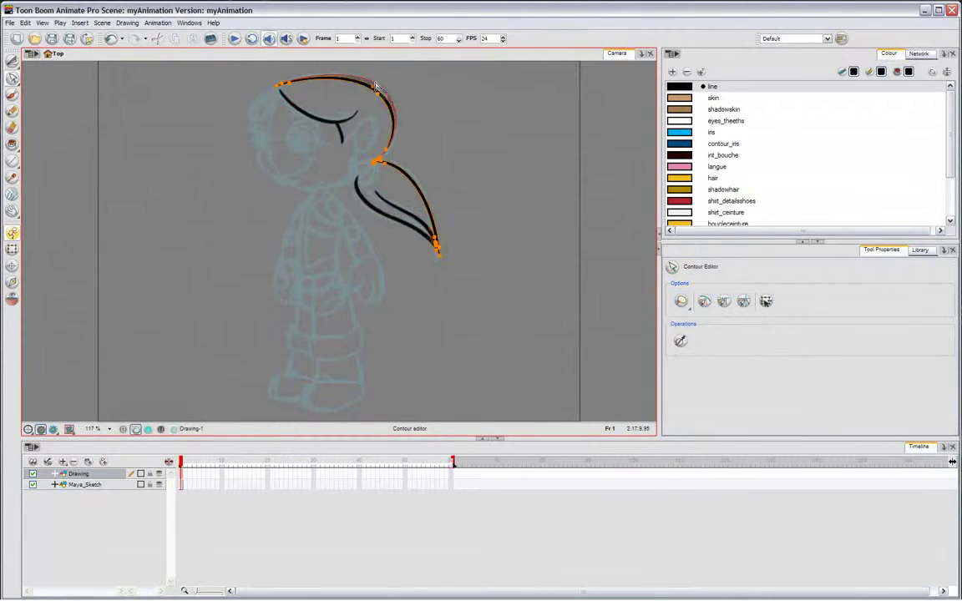
drag(360, 78, 350, 69)
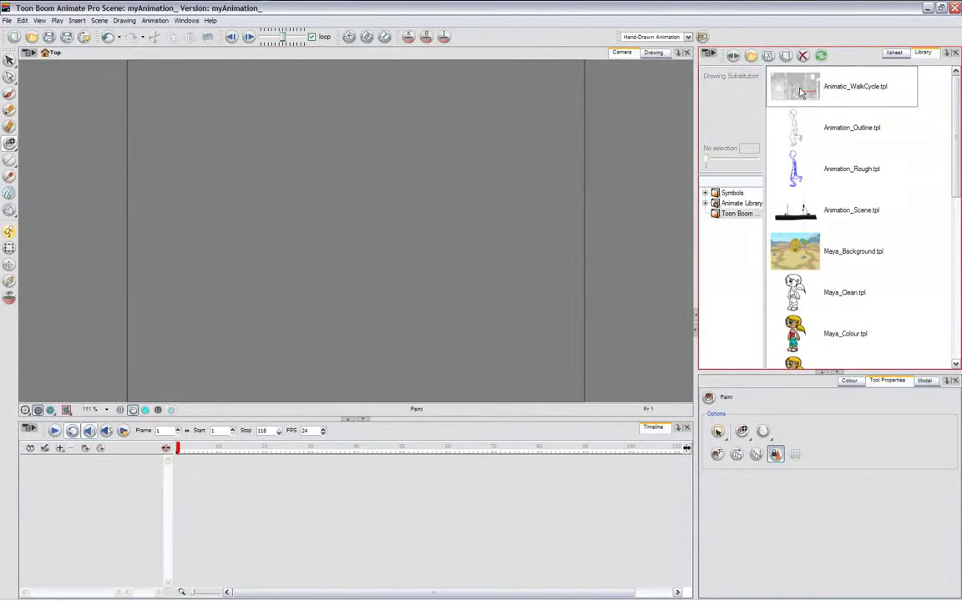
- Place the Animatic_WalkCycle template in the scene and add a new drawing layer above it
click(805, 91)
drag(461, 83, 394, 279)
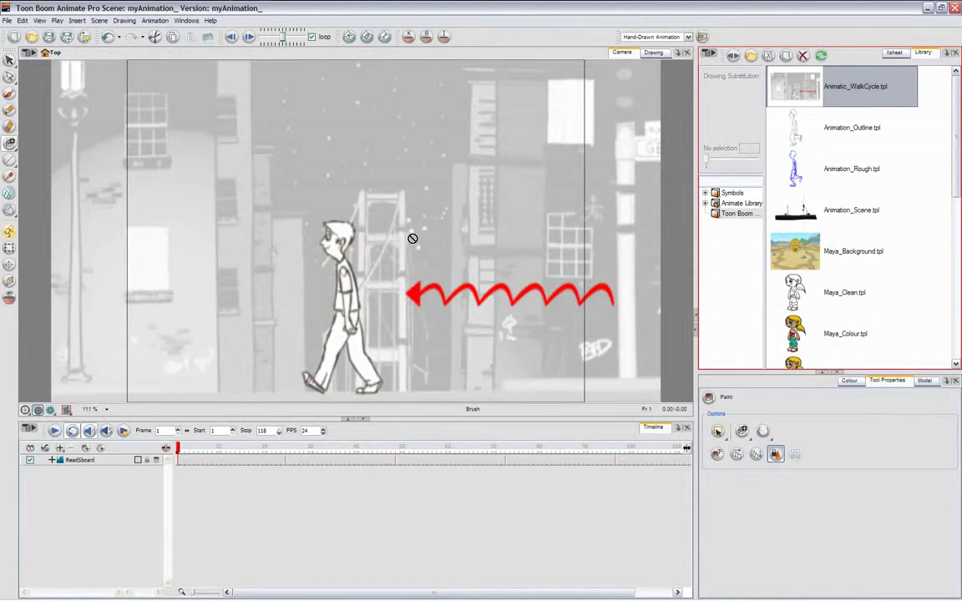
click(895, 54)
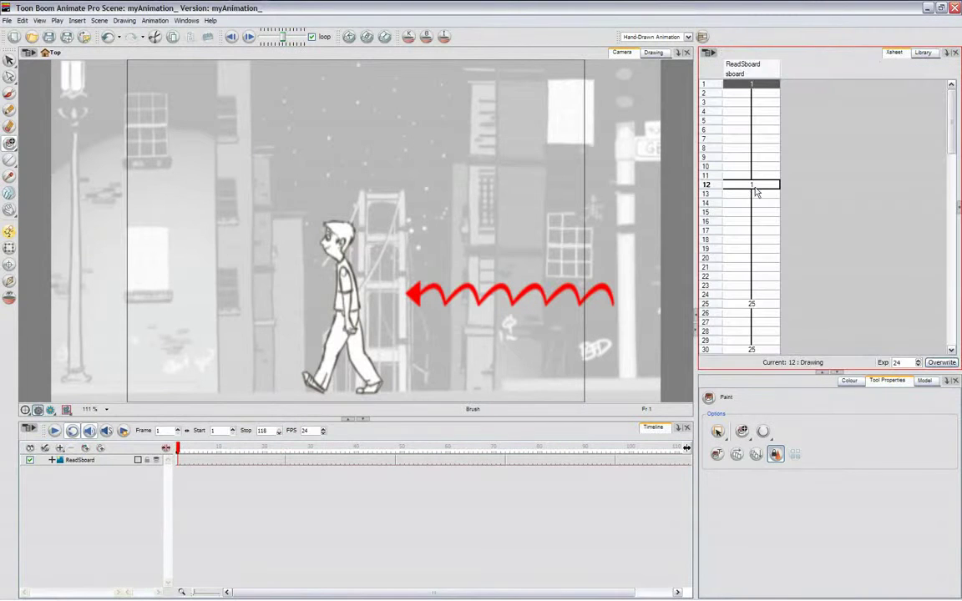
click(86, 449)
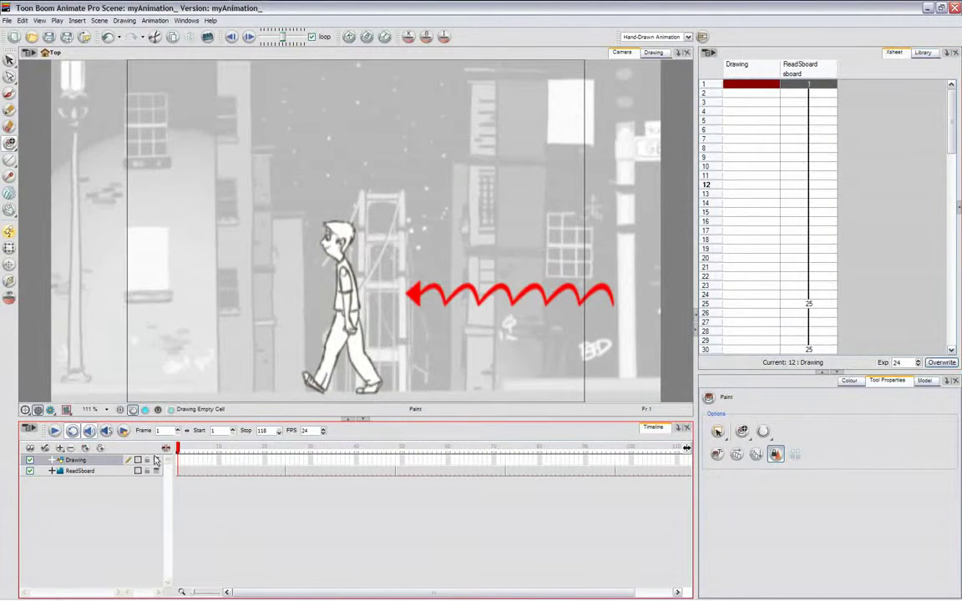
- Trace the walking figure's head, body, legs and feet as a rough blue brush drawing on frame 1
click(9, 109)
click(850, 380)
mouse_move(333, 227)
mouse_down()
mouse_move(341, 269)
mouse_move(356, 277)
mouse_move(365, 314)
mouse_up()
mouse_move(343, 264)
mouse_down()
mouse_move(345, 320)
mouse_move(366, 324)
mouse_move(334, 368)
mouse_up()
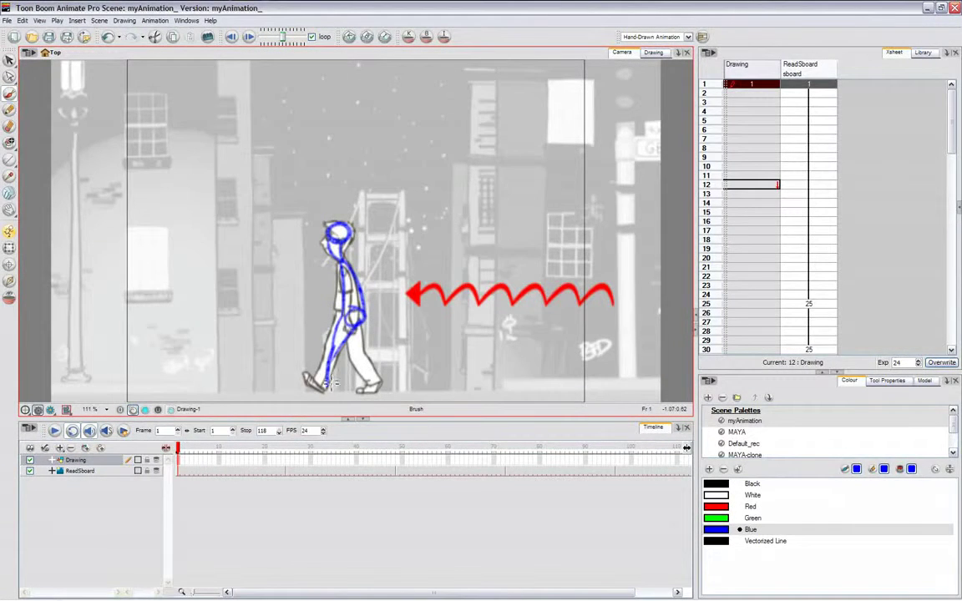
drag(331, 284, 321, 338)
drag(377, 384, 358, 358)
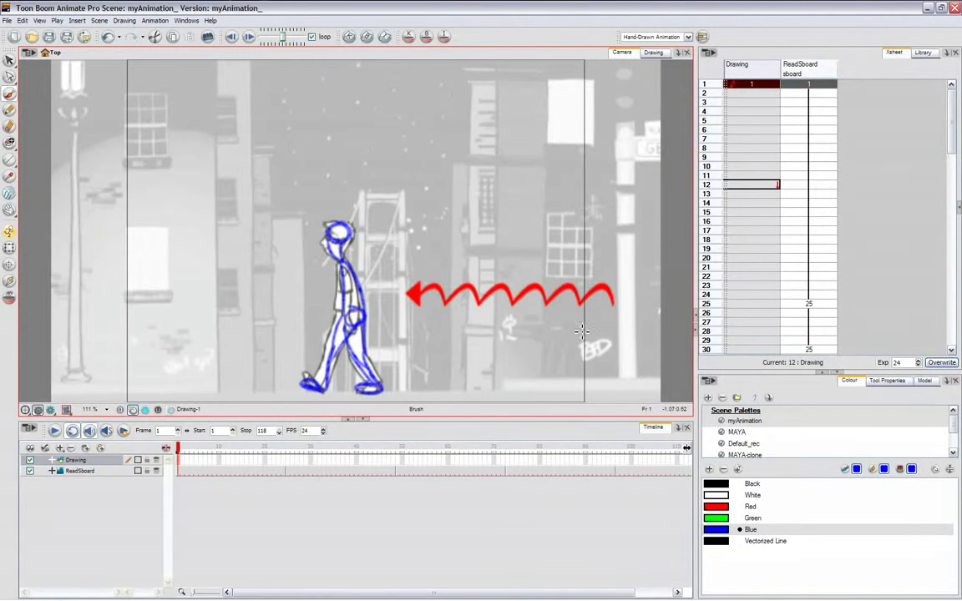
- Extend the first rough drawing's exposure to frame 48 and start the next blue walking pose on frame 49
click(752, 304)
click(399, 461)
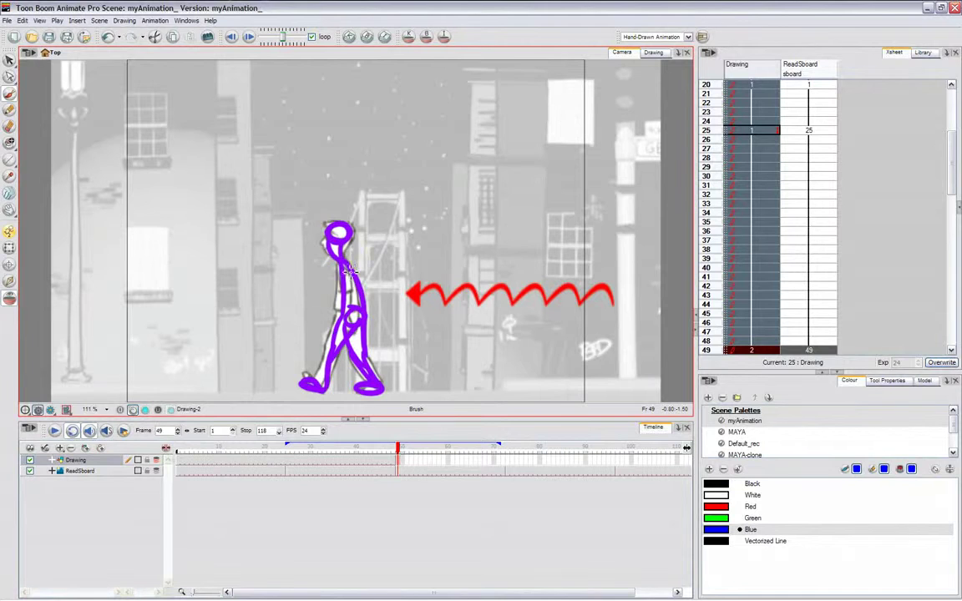
drag(339, 247, 342, 247)
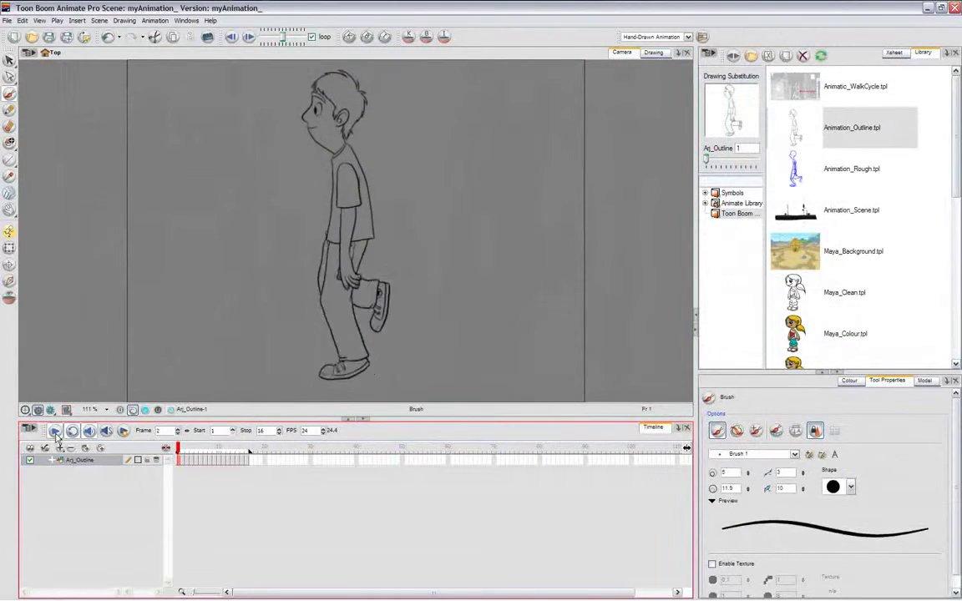
- Play back the outline walk animation and draw a wavy timing curve labelled WALK over frames 1 to 26 in the Annotation column
click(54, 432)
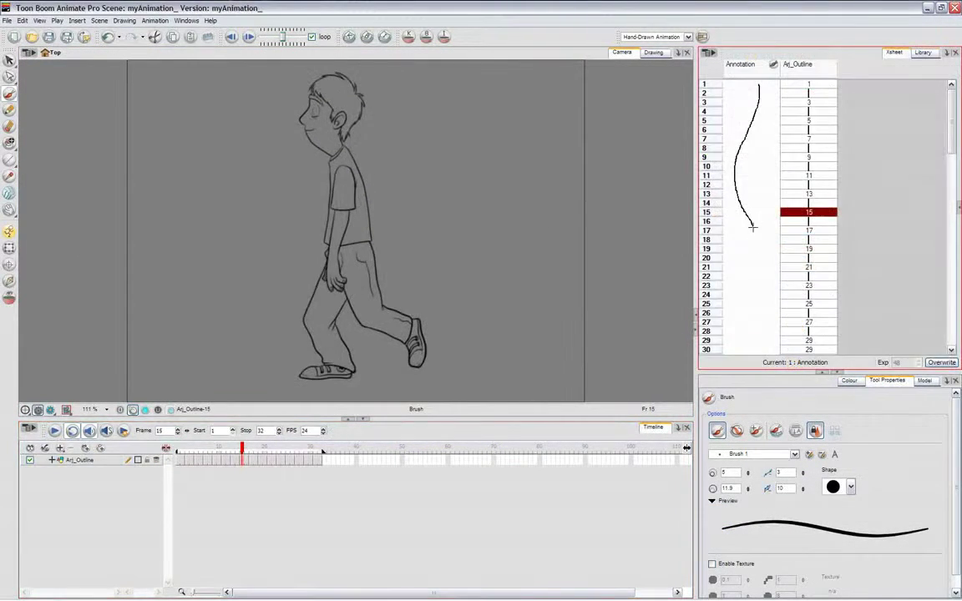
drag(746, 306, 752, 315)
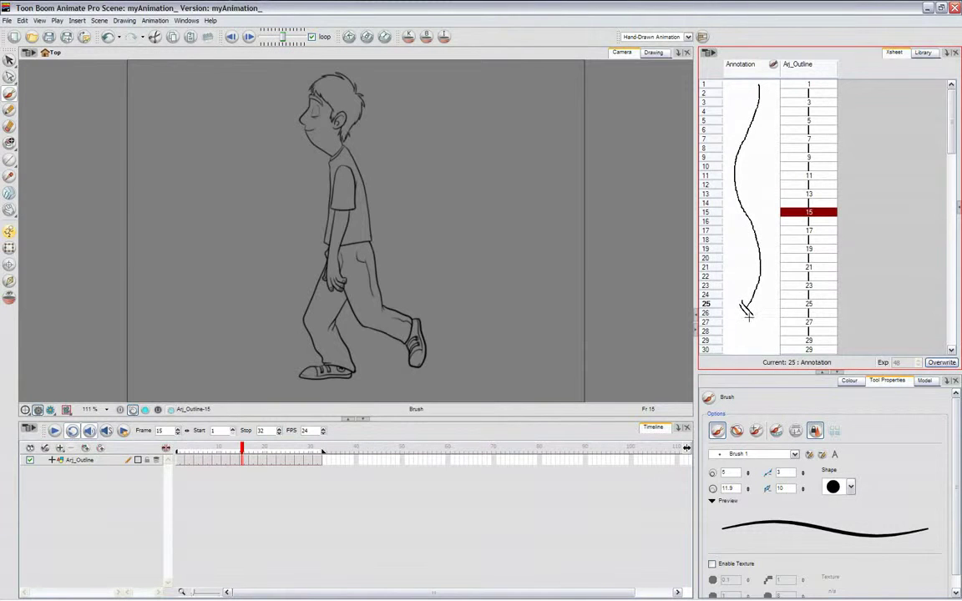
drag(758, 86, 762, 83)
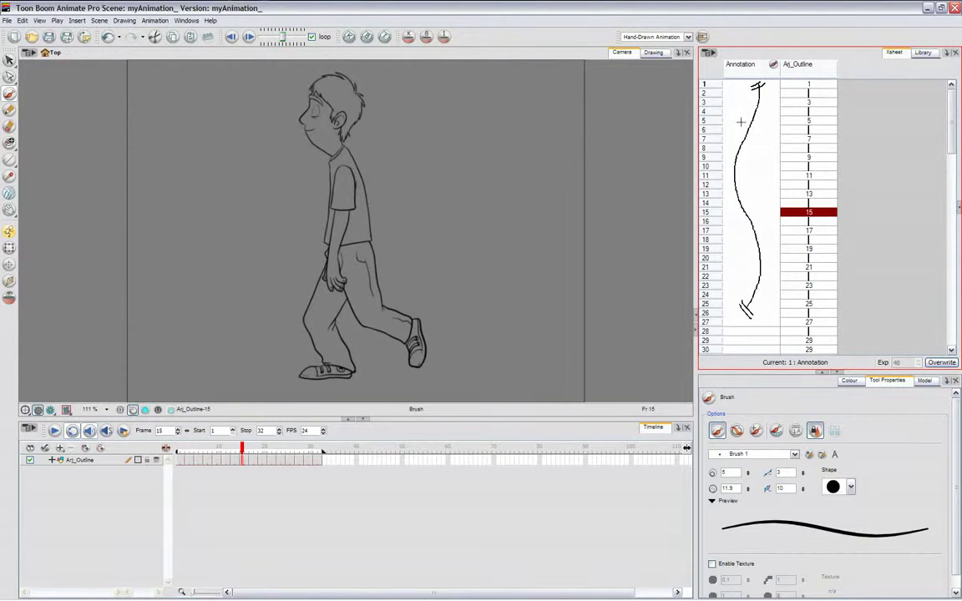
drag(742, 170, 773, 186)
- Import a scanned PNG timing chart into the Annotation column from frame 1 and widen the column
right_click(749, 86)
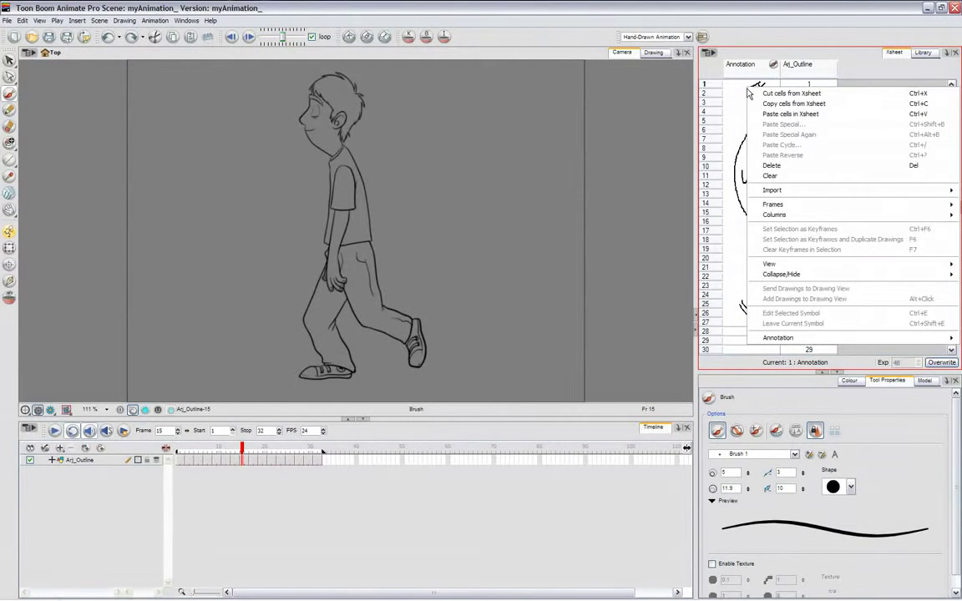
mouse_move(792, 342)
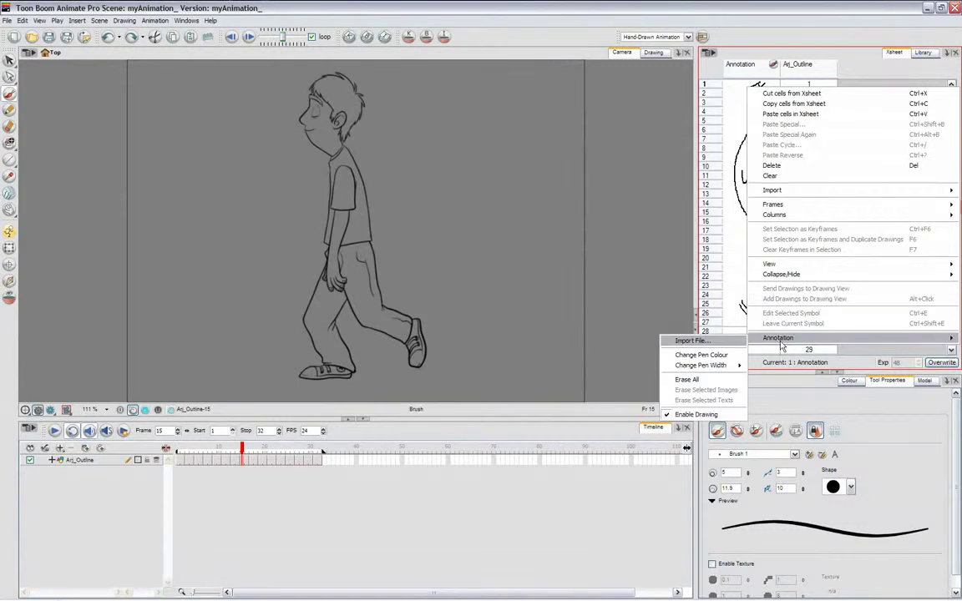
click(691, 341)
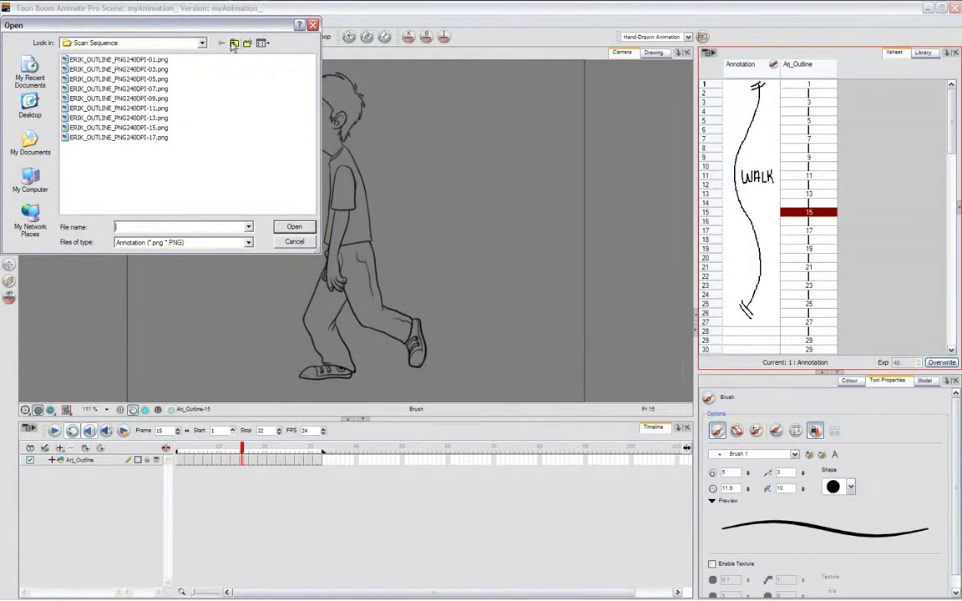
click(234, 45)
double_click(98, 99)
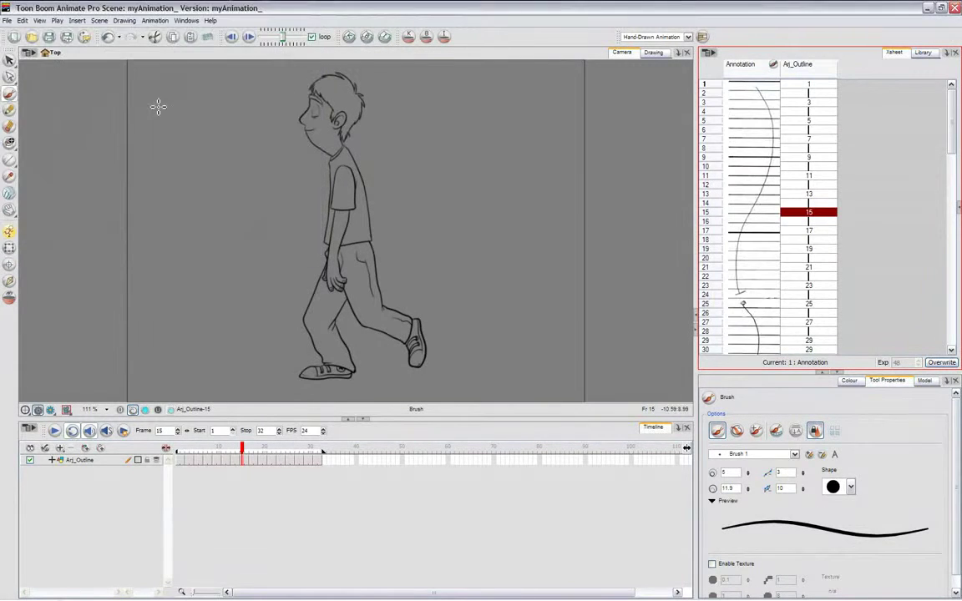
drag(778, 70, 917, 76)
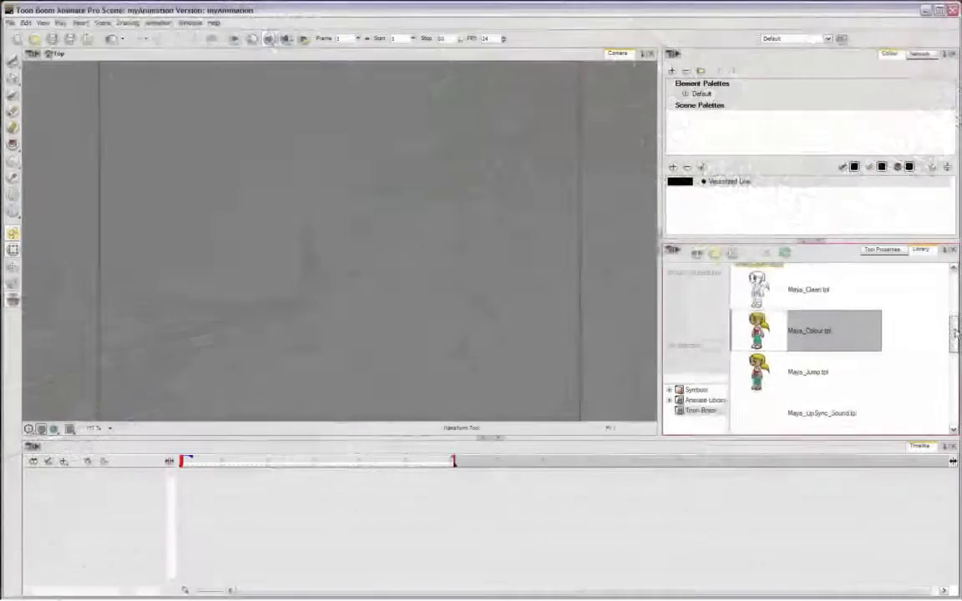
- Place the Maya_Master character template in the camera view and add the Maya_Background template behind it
scroll(925, 361, down, 5)
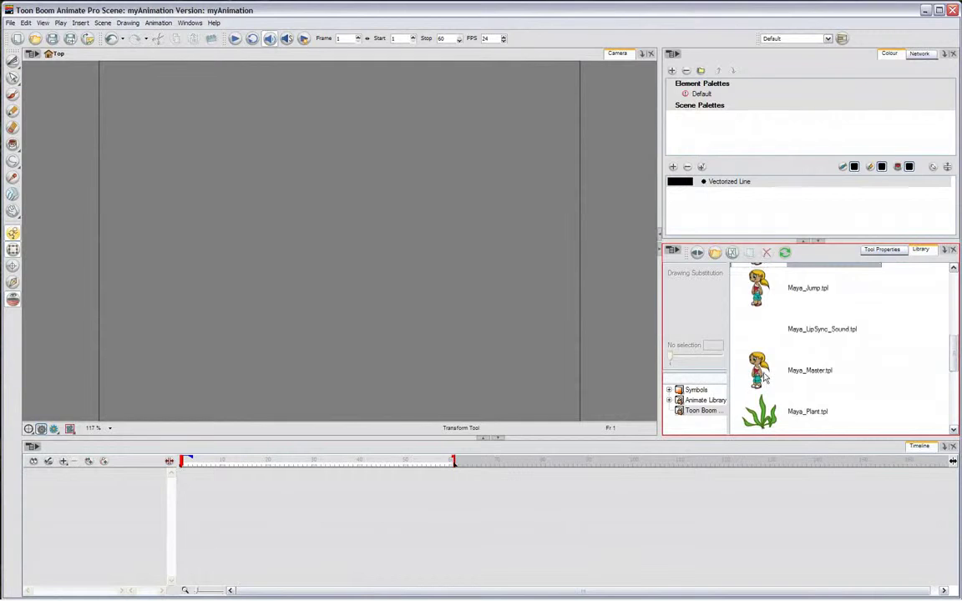
click(762, 378)
drag(558, 292, 331, 284)
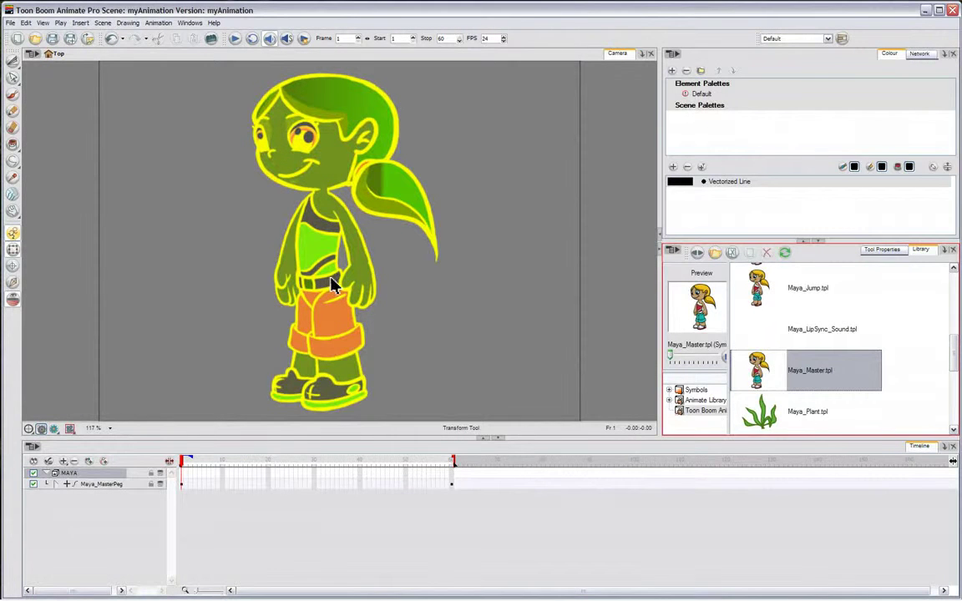
scroll(956, 360, up, 5)
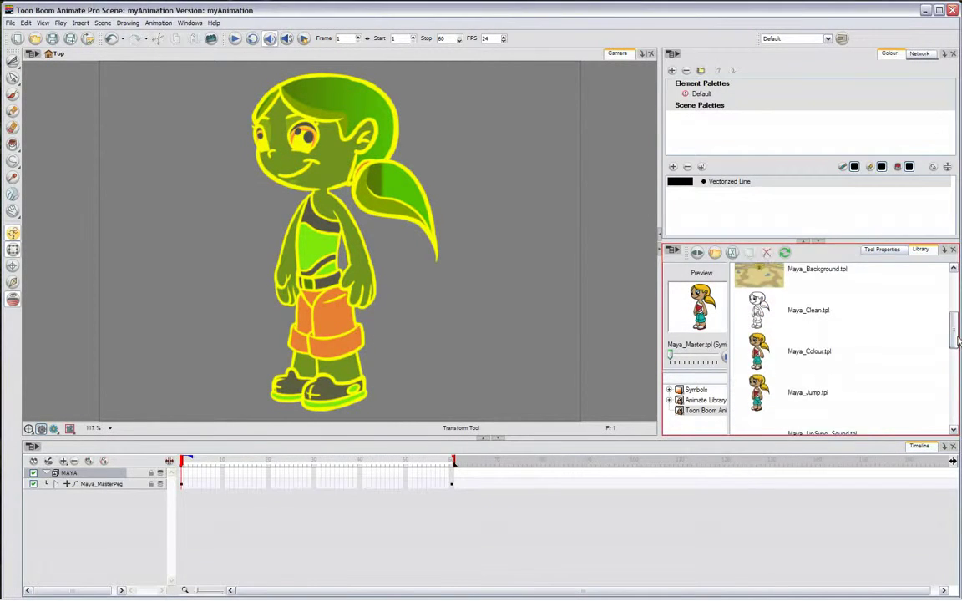
click(768, 327)
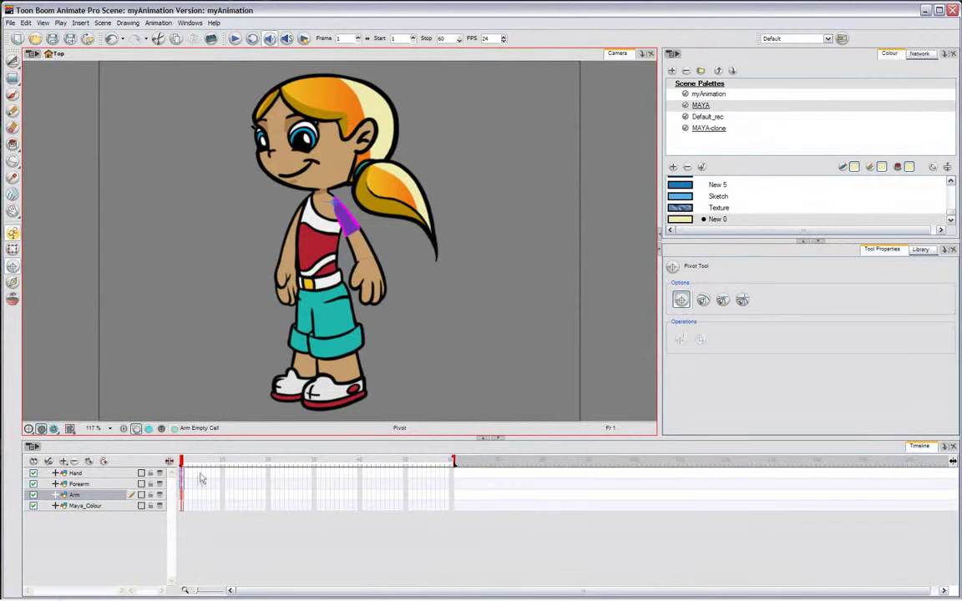
- Select the Forearm cell on frame 1 for the Pivot tool, and select the Maya rig's keyframe on frame 10
click(183, 485)
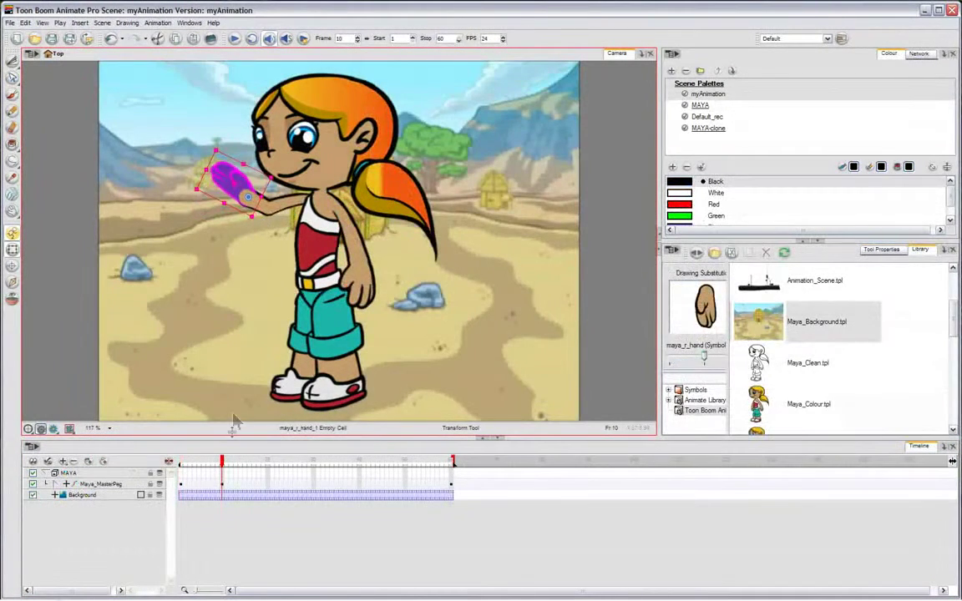
click(224, 478)
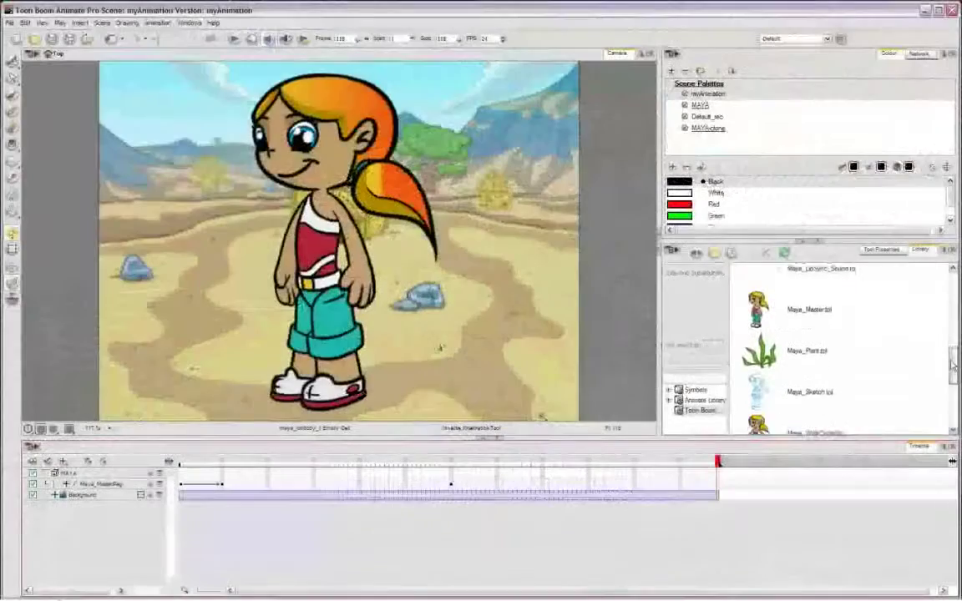
- Add the Maya_WalkCycle template to Maya's master peg starting at frame 55
scroll(798, 386, down, 2)
click(797, 386)
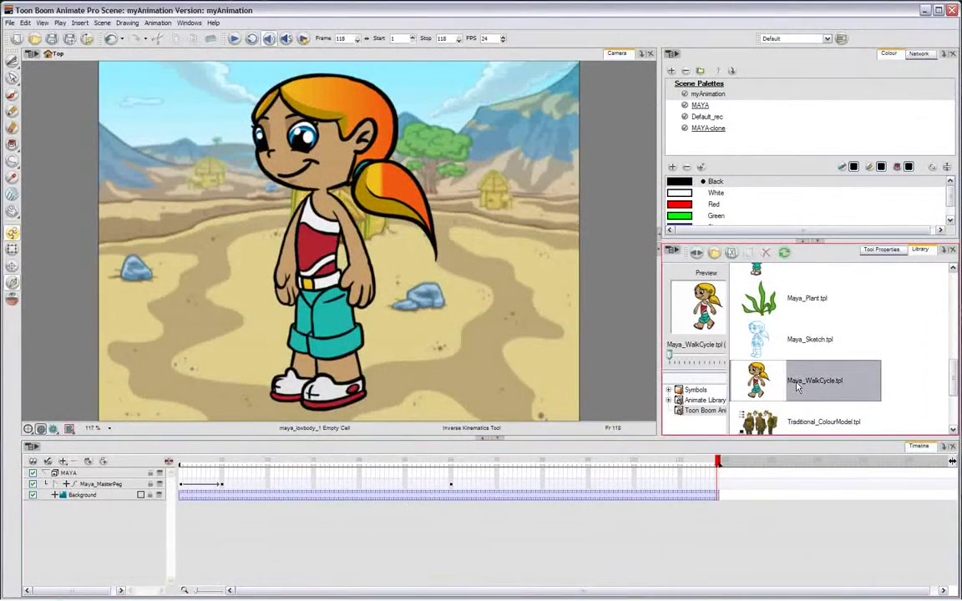
drag(525, 488, 427, 488)
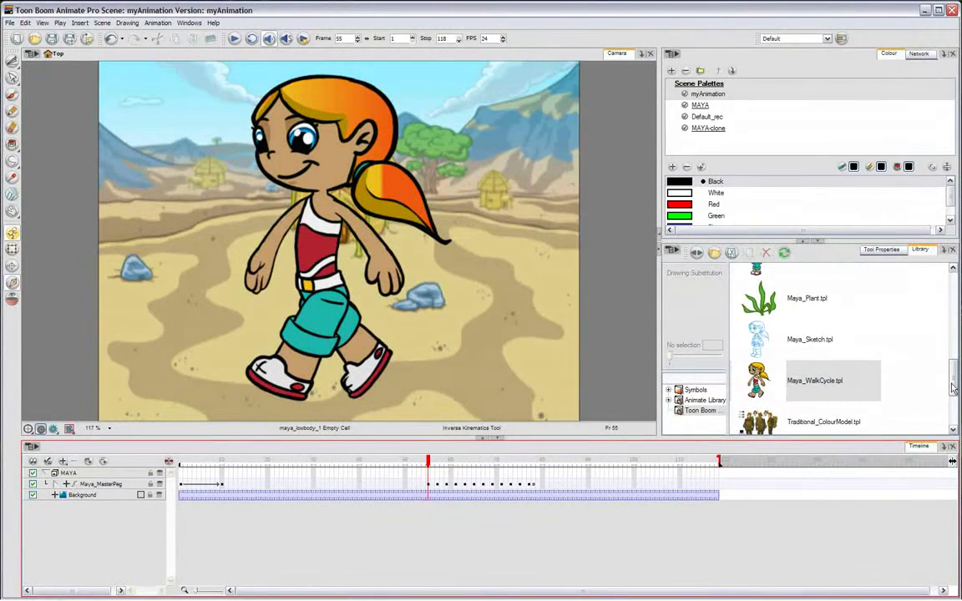
- Add the Maya_Jump template to Maya's master peg starting at frame 80
drag(953, 387, 953, 368)
drag(835, 282, 812, 278)
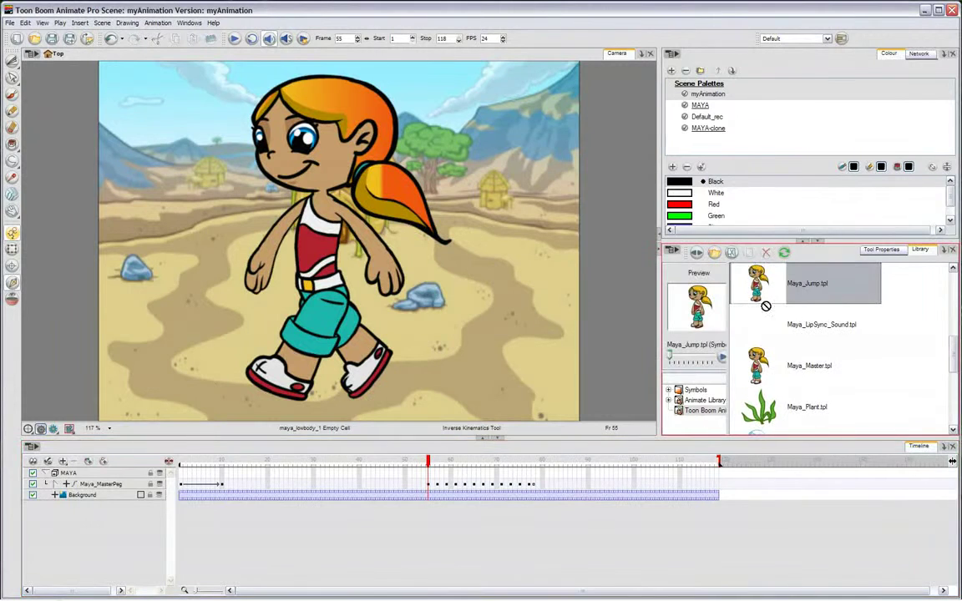
drag(547, 485, 545, 493)
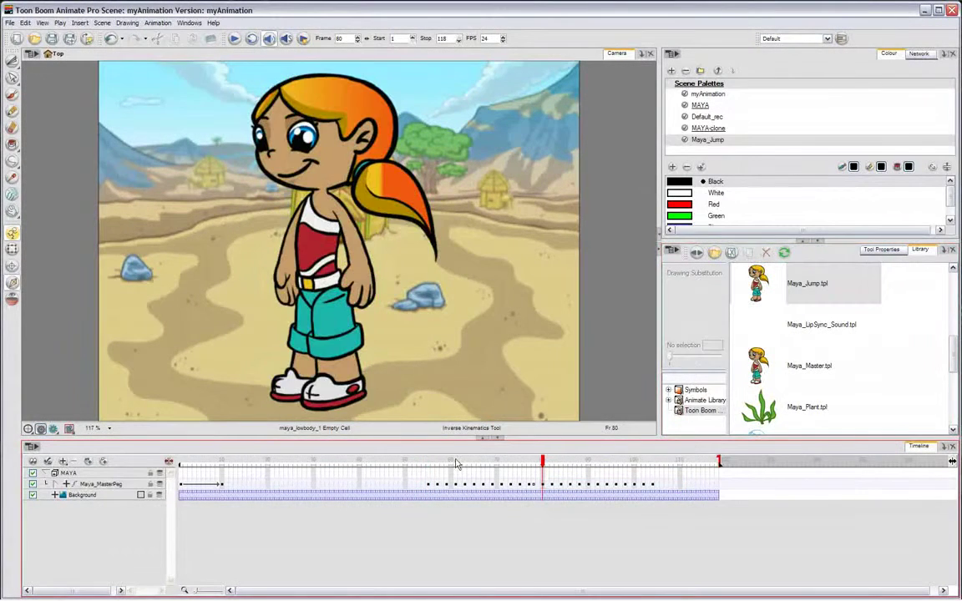
- On frame 1, scale down the whole Maya character through a parent peg and position her to the right of the hut
click(180, 461)
key(shift+t)
drag(421, 384, 239, 126)
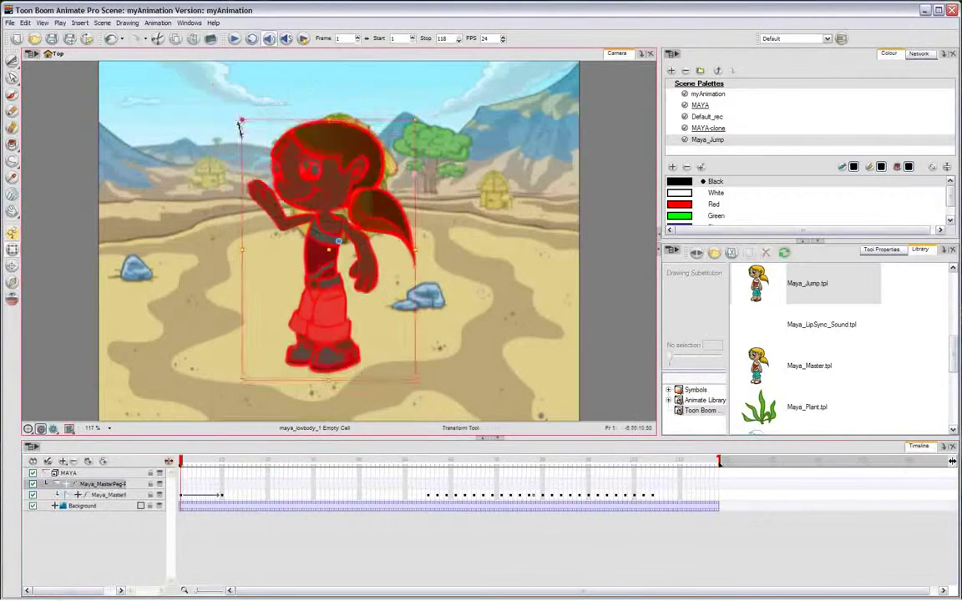
drag(300, 161, 454, 215)
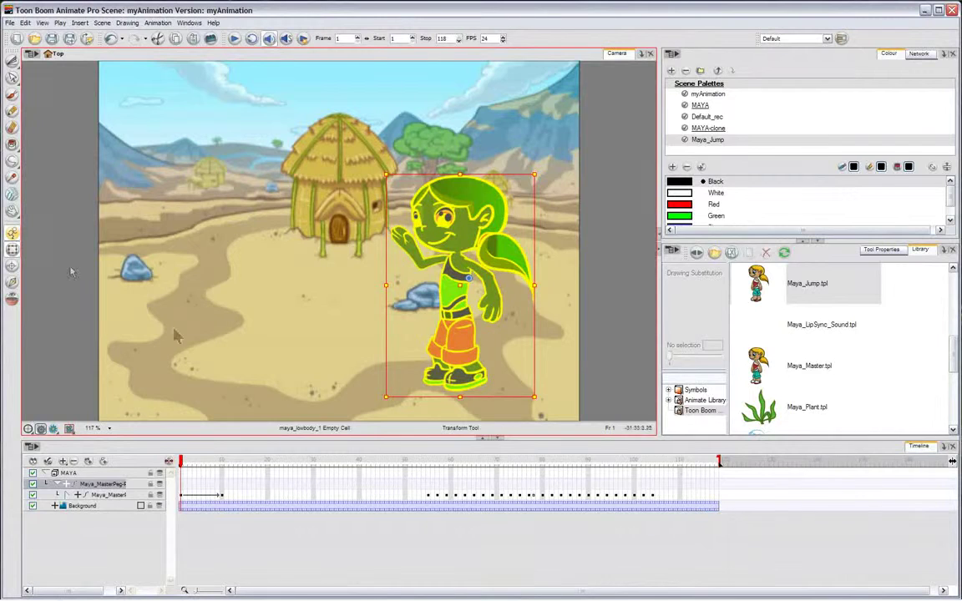
- Keyframe Maya's parent peg slightly farther right at frame 55 and move her left in front of the hut at frame 80
click(428, 462)
mouse_move(455, 304)
mouse_down()
mouse_move(464, 304)
mouse_move(458, 311)
mouse_up()
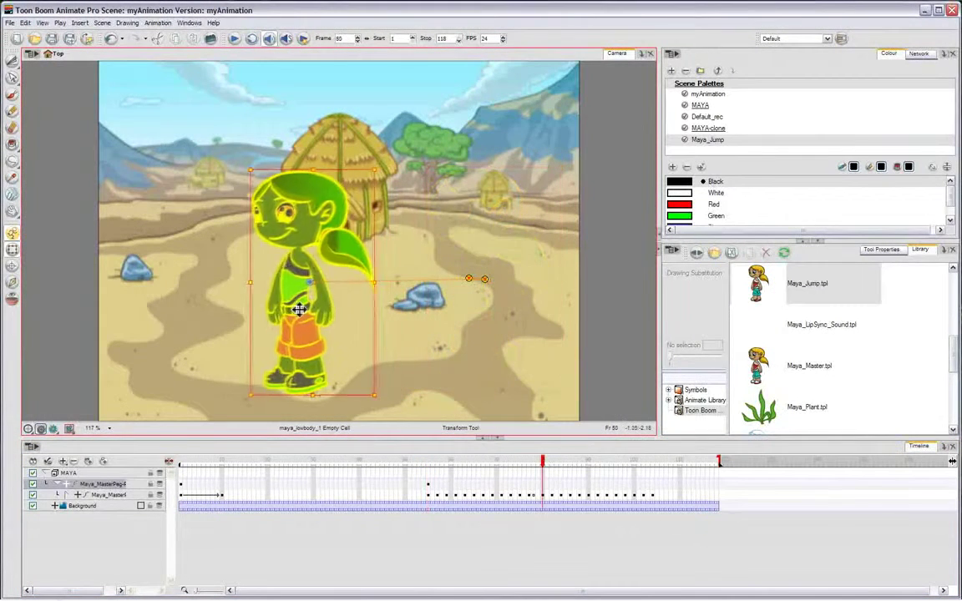
drag(299, 311, 283, 311)
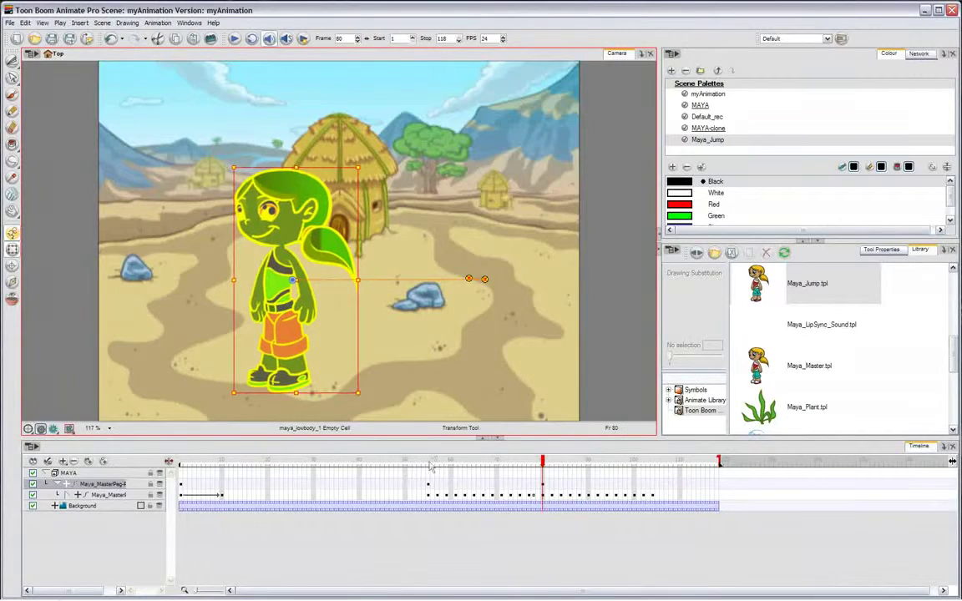
- Apply motion interpolation to Maya's parent peg between frames 55 and 80, and play the scene
click(429, 463)
right_click(430, 484)
click(470, 275)
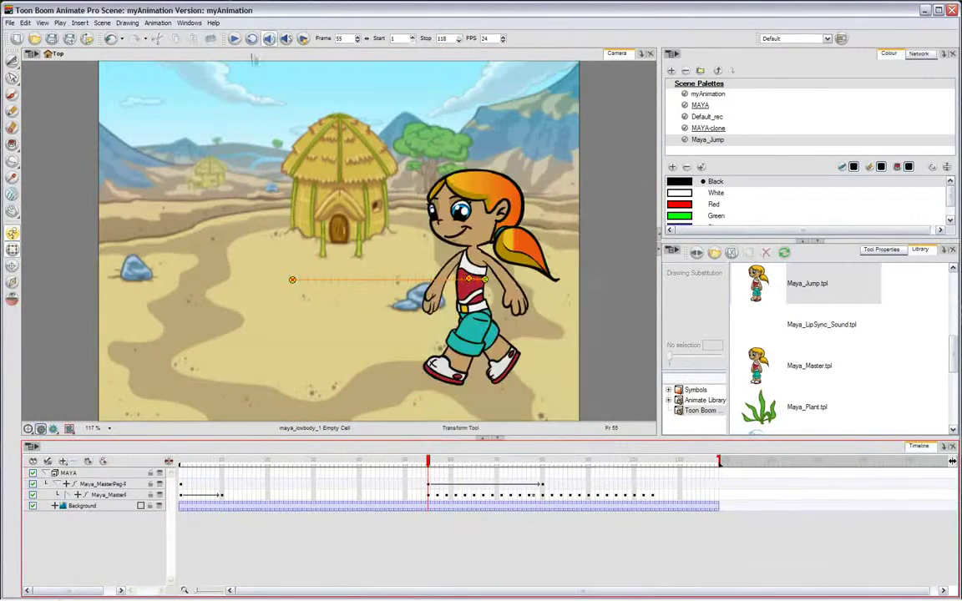
click(235, 38)
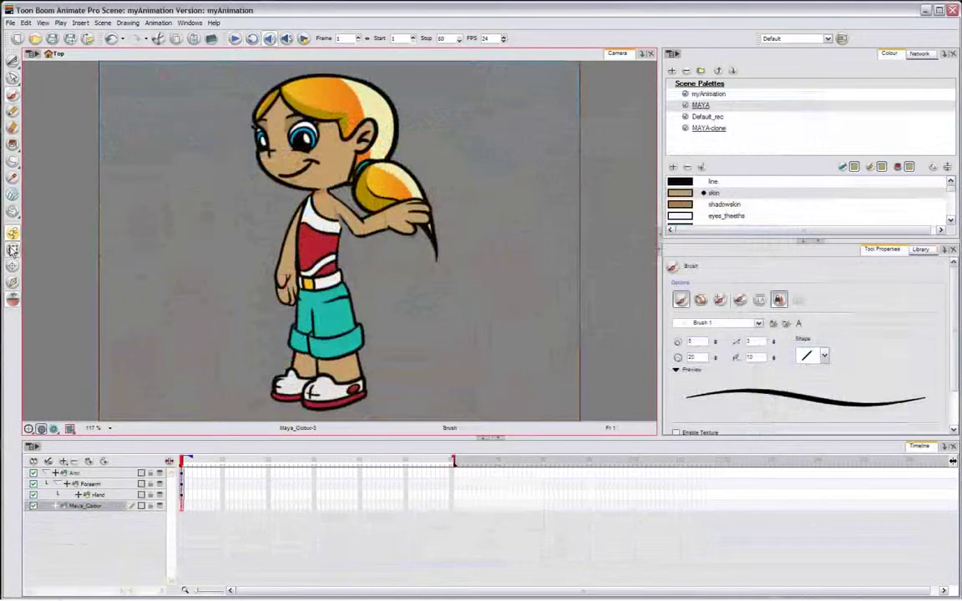
- Select Maya's raised hand on the Hand layer with the Transform tool to pose the waving arm on frame 1
click(13, 233)
click(409, 233)
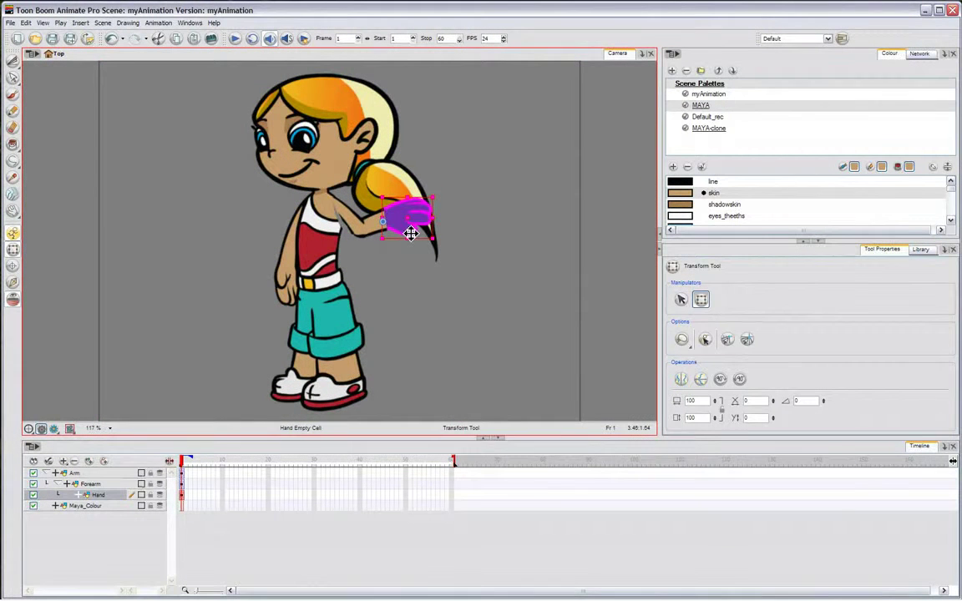
click(411, 237)
click(405, 258)
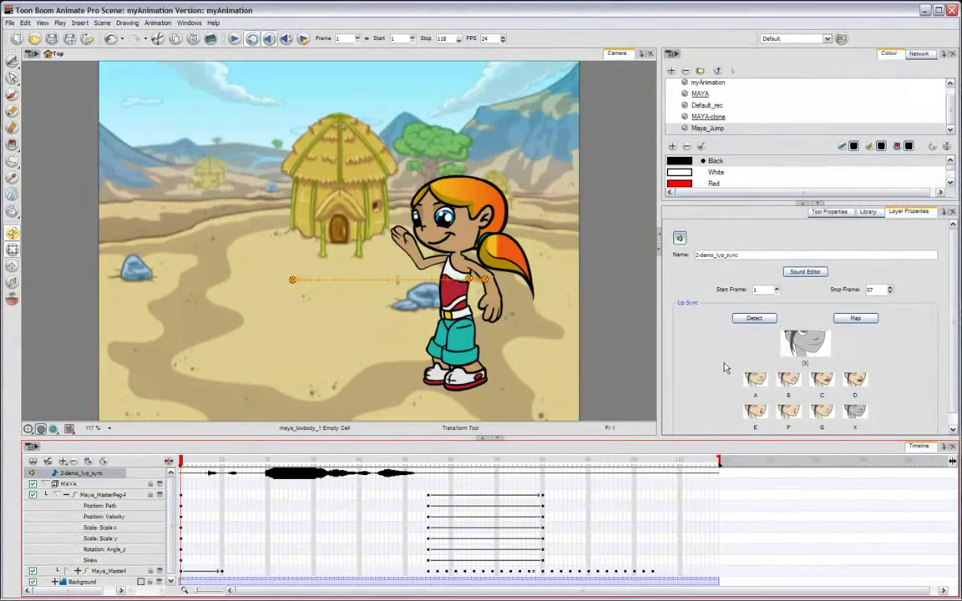
- Run automatic lip-sync detection on the 2-demo_lyp_sync sound layer
click(752, 319)
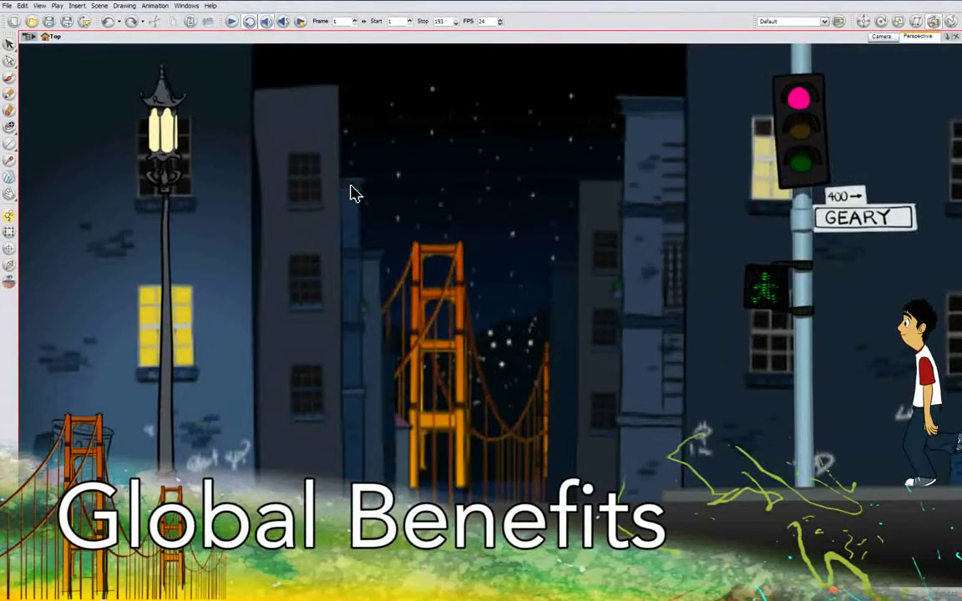
- Examine the depth arrangement of the night street scene's layers from several angles in the perspective view
drag(354, 188, 348, 151)
scroll(348, 142, down, 3)
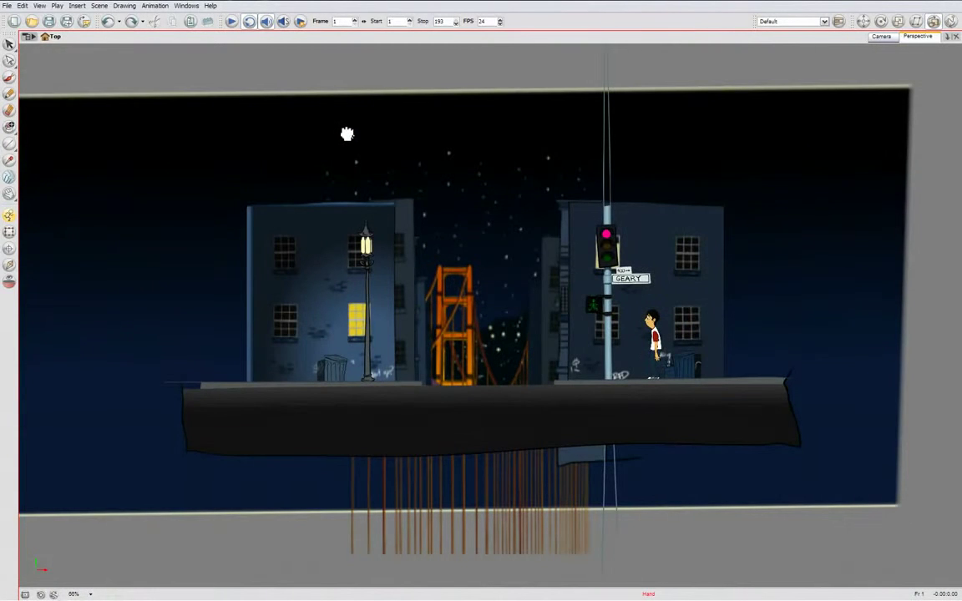
drag(553, 212, 772, 263)
drag(591, 337, 740, 292)
drag(535, 285, 516, 444)
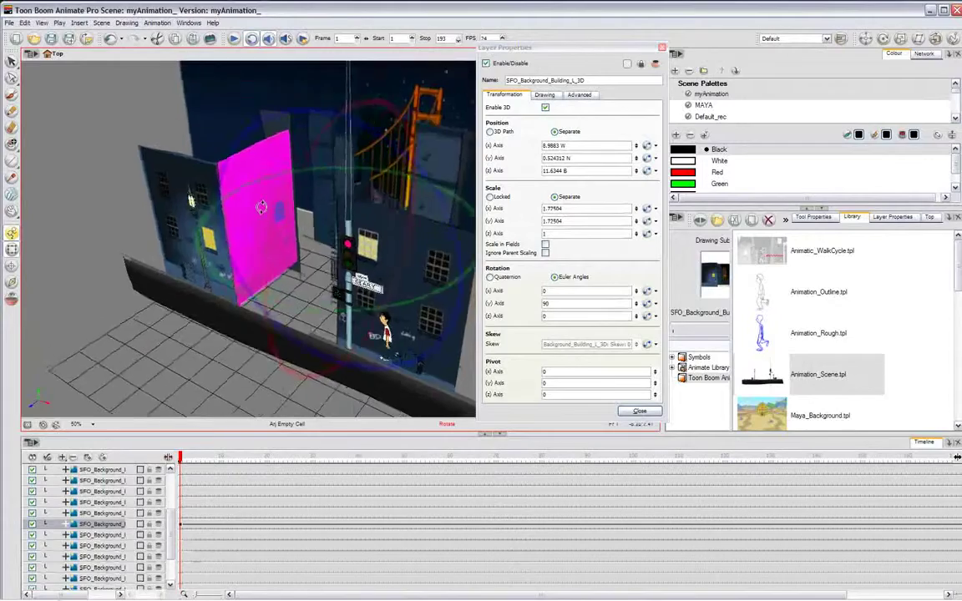
- Rotate the SFO_Background_Building_L_3D layer in 3D space beside the left building
drag(261, 207, 309, 267)
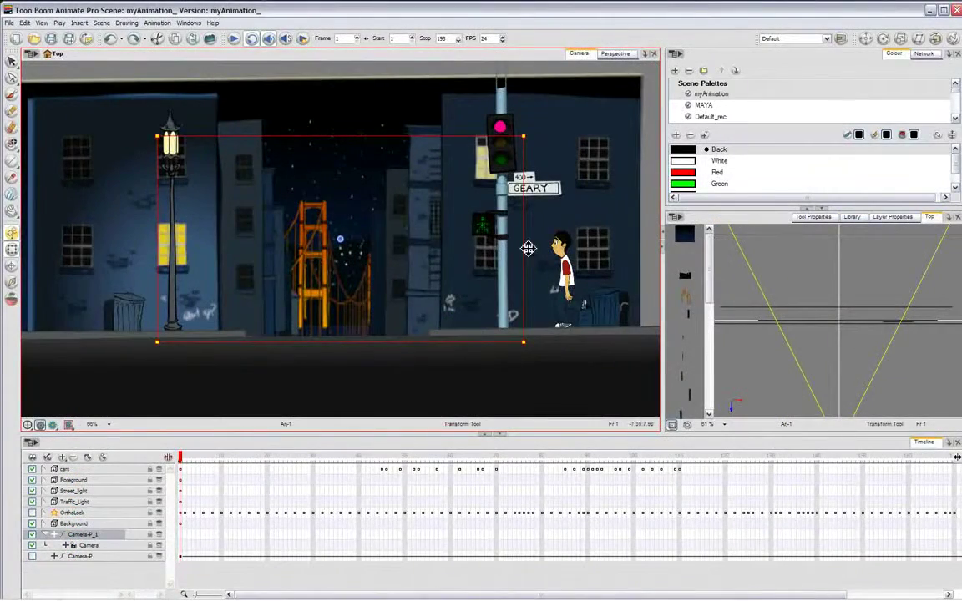
- Reposition the Camera-P_1 peg to frame the walking boy on frame 1 and on frame 193
drag(527, 248, 627, 311)
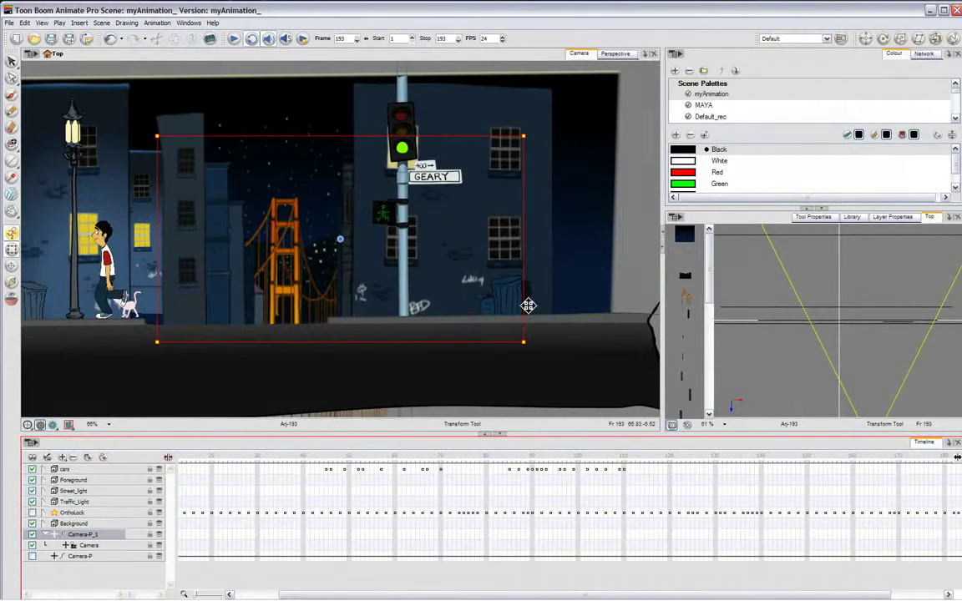
drag(528, 305, 370, 300)
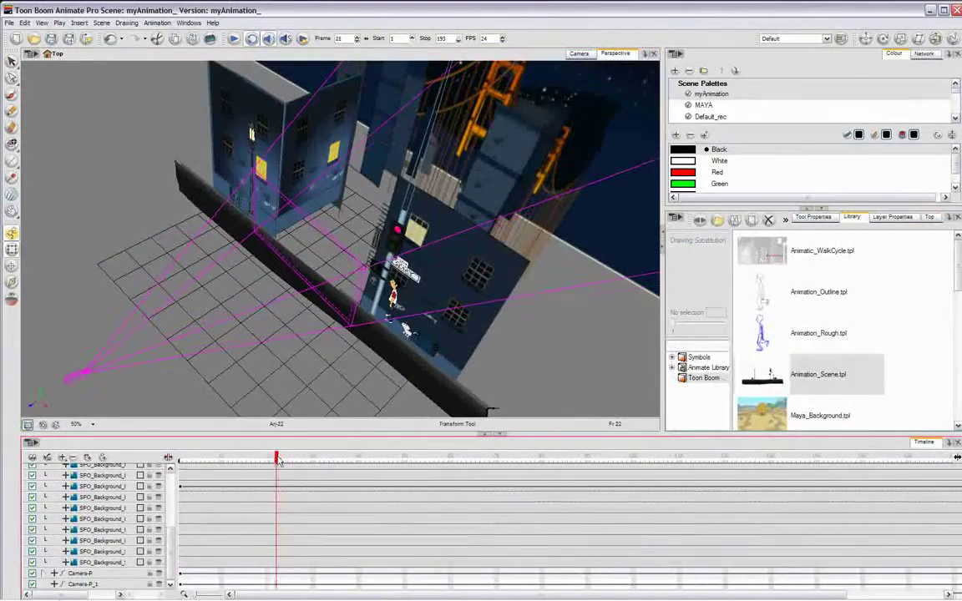
- Scrub through the timeline to review the camera move in the perspective view and the camera view
drag(571, 445, 780, 423)
drag(863, 390, 909, 371)
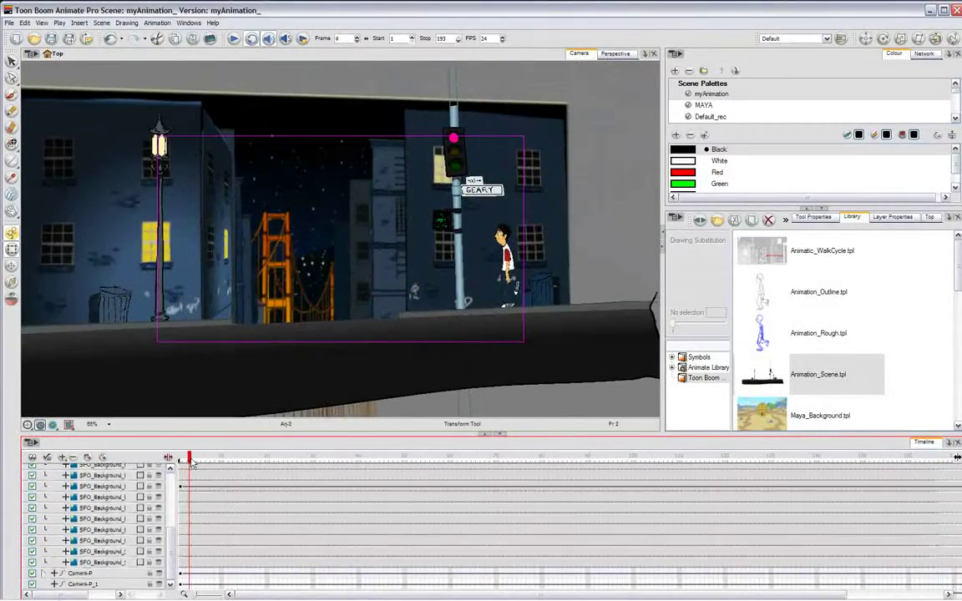
drag(191, 462, 829, 435)
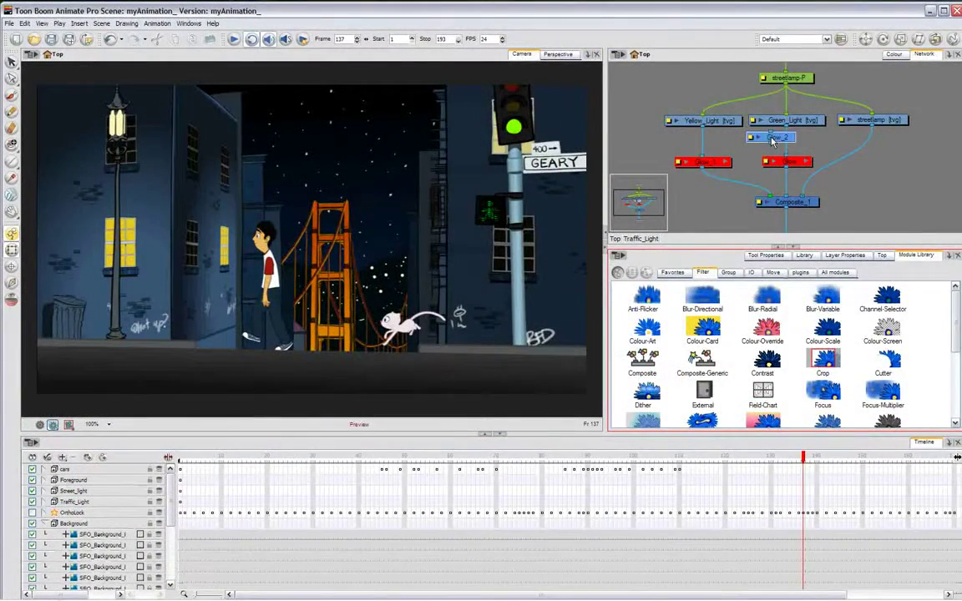
- Connect a Glow effect between Green_Light and its existing Glow, and open the new effect's properties and colour picker
drag(804, 148, 807, 146)
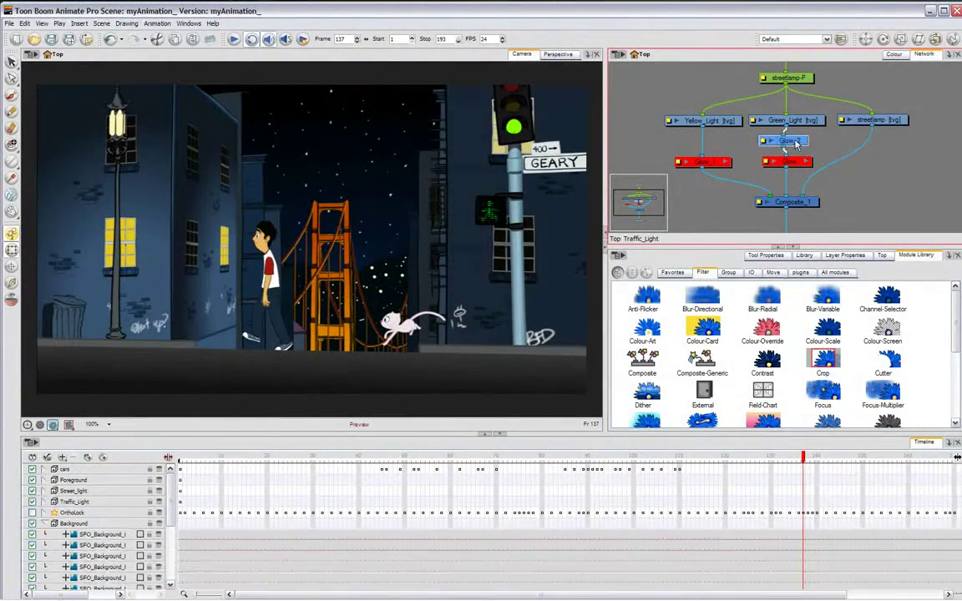
double_click(796, 144)
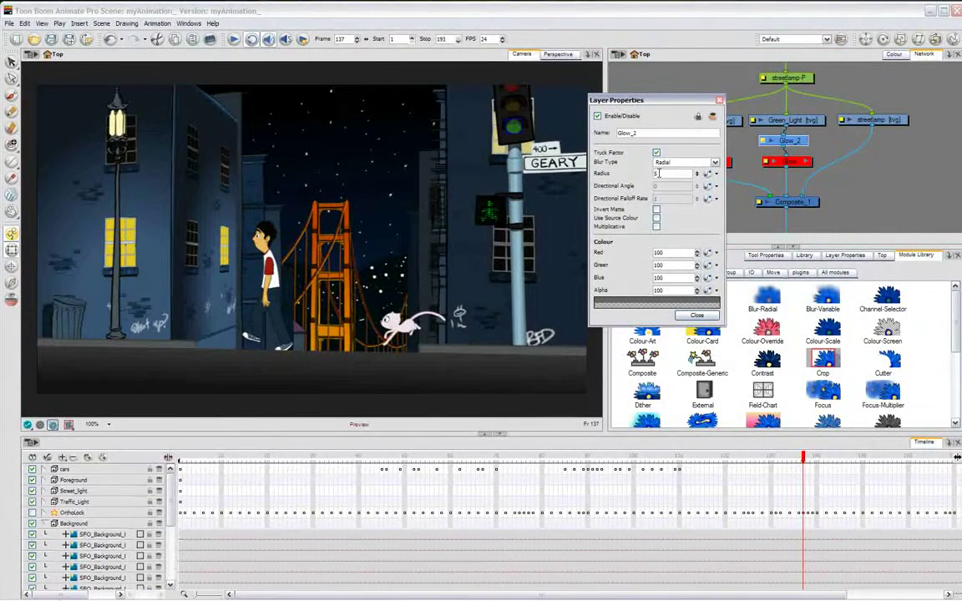
click(690, 305)
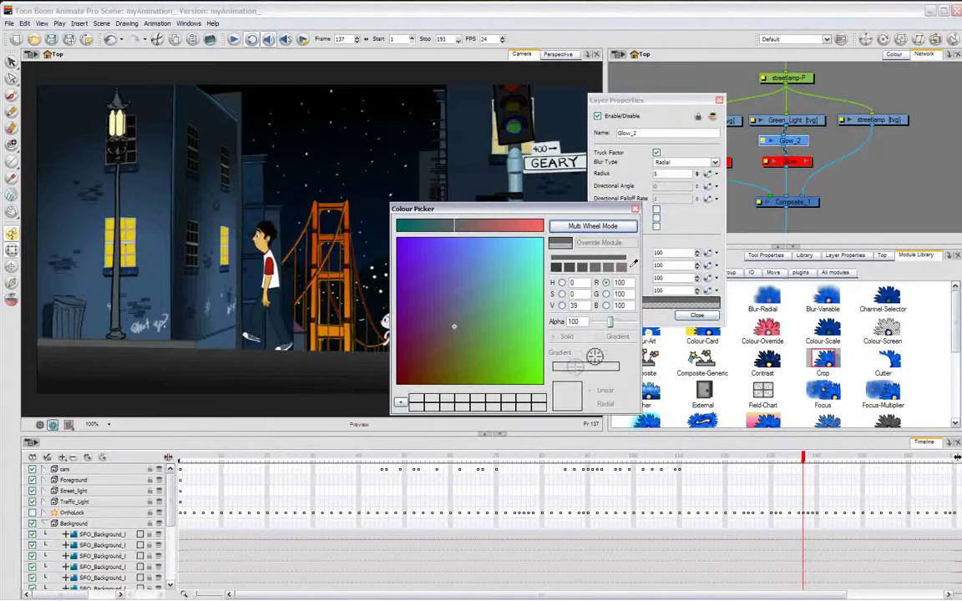
click(697, 316)
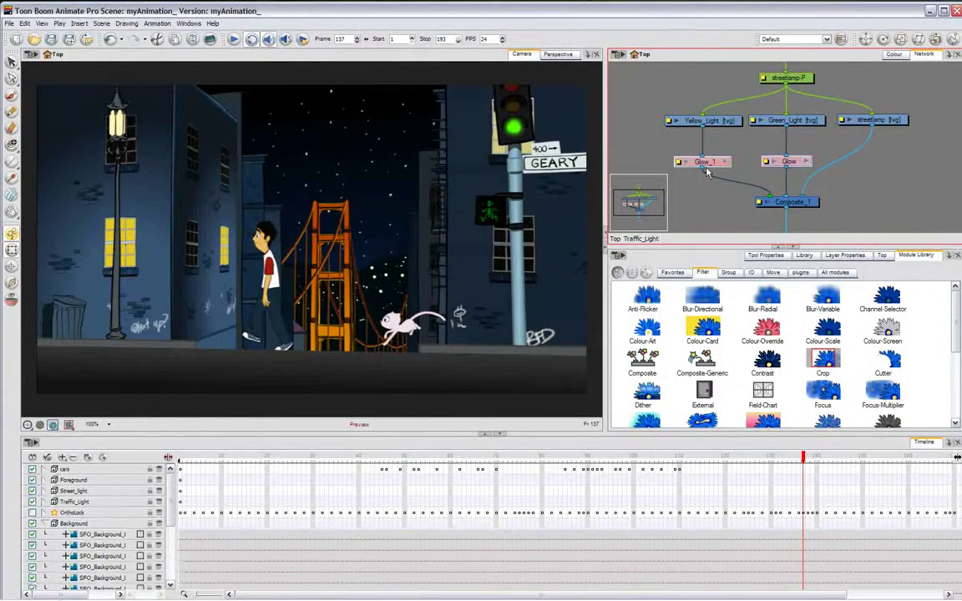
- Enable Glow and Glow_1 in the Traffic_Light group and Glow and Post_Shadow in the Street_light group
key(a)
key(ctrl+shift+e)
click(744, 114)
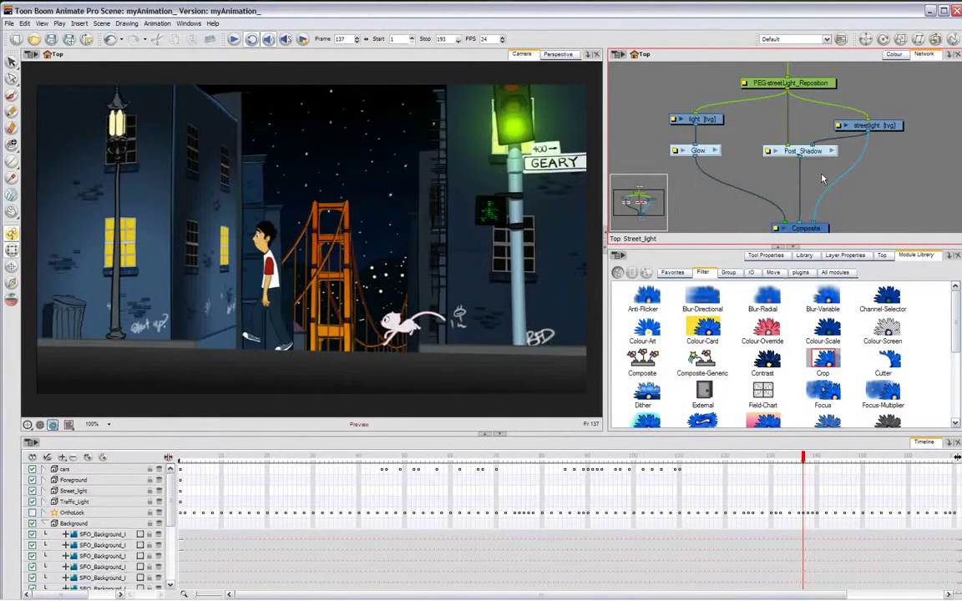
key(ctrl+shift+e)
- Enable the Arj_Shadow effect inside the Arj group and return to the top level of the network
click(844, 111)
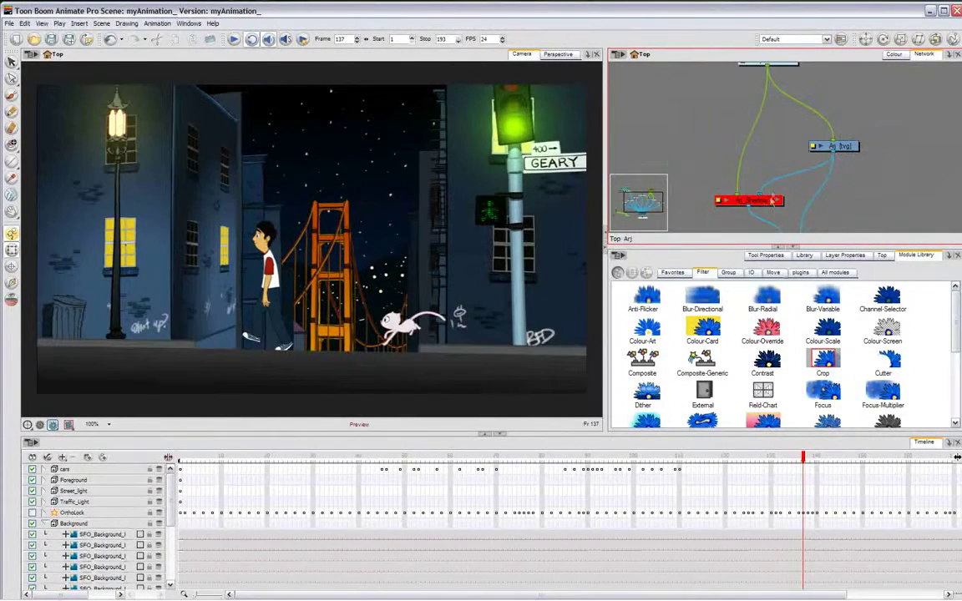
key(ctrl+shift+e)
key(ctrl+shift+Return)
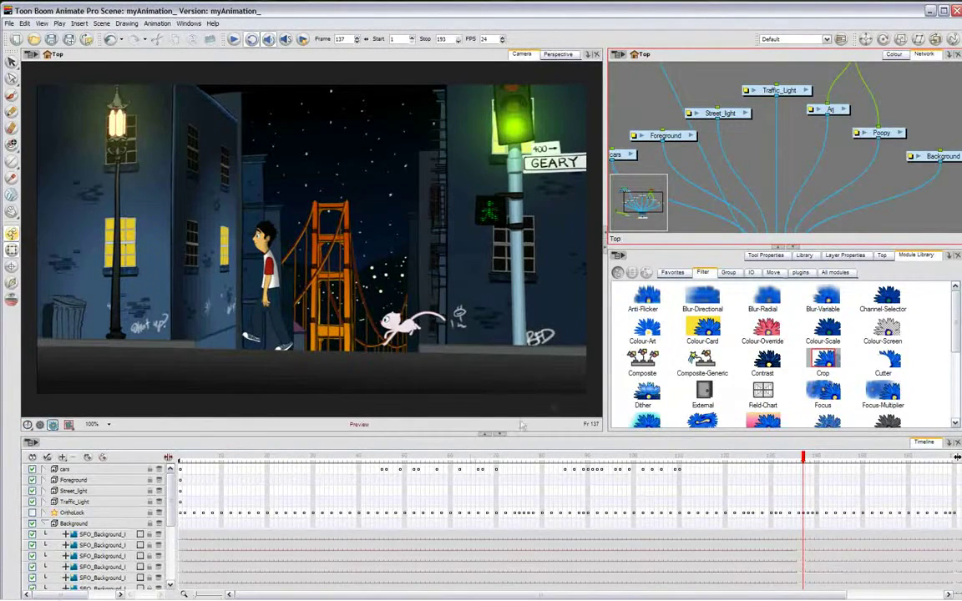
- Go to frame 49 and open the cars group to reach the directional blur effects for the police car and van
click(401, 458)
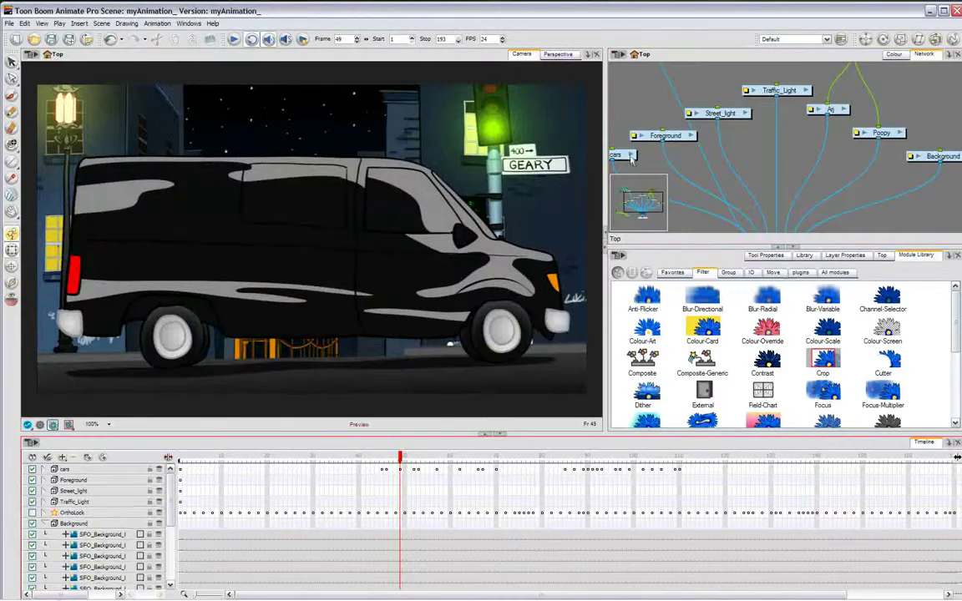
key(ctrl+Return)
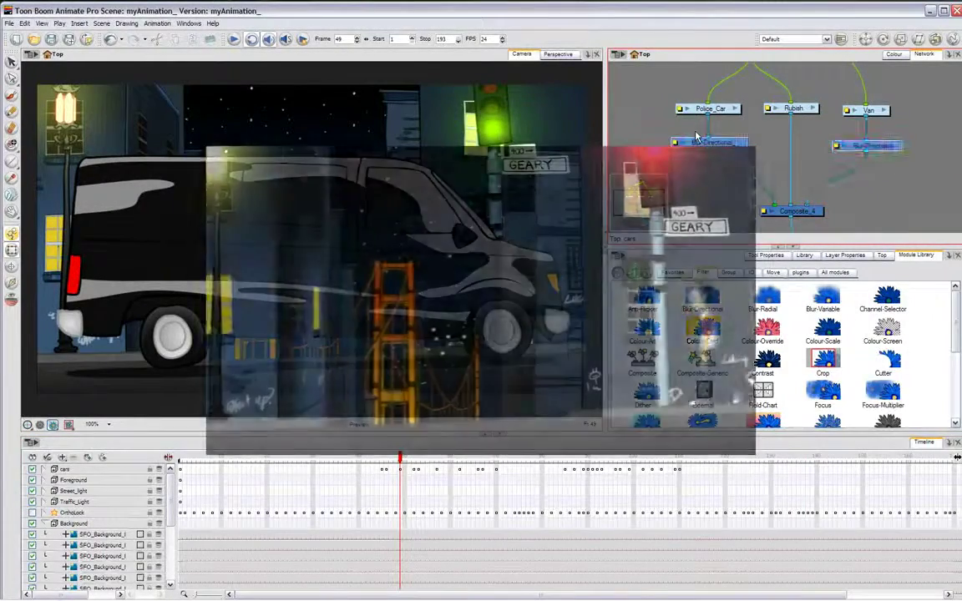